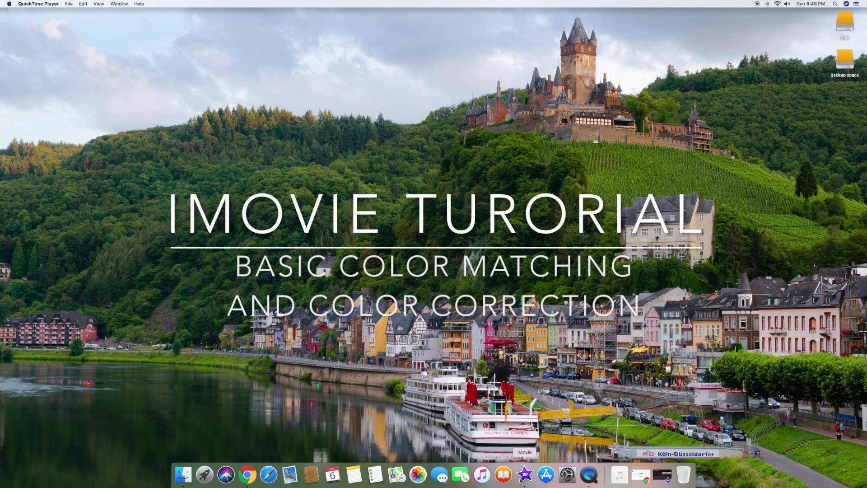
Step: Switch from QuickTime Player to the iMovie 'My Movie' project using the Dock
{"action": "left_click", "coordinate": [525, 476]}
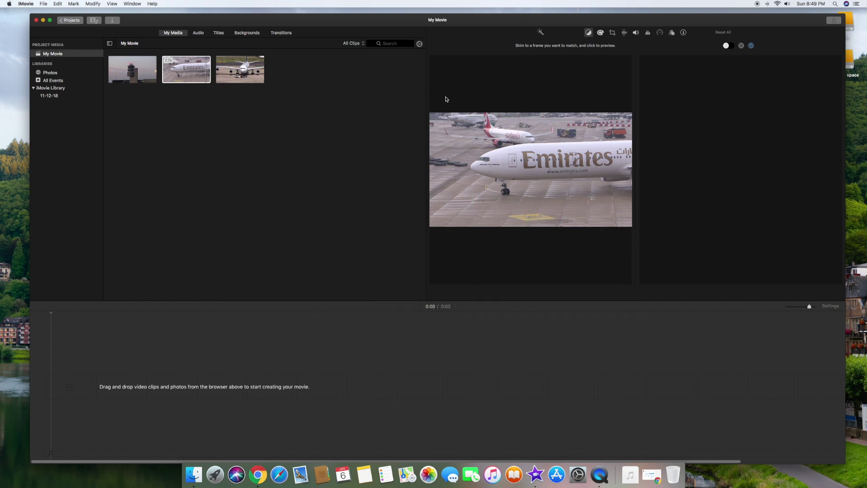
{"action": "left_click", "coordinate": [741, 45]}
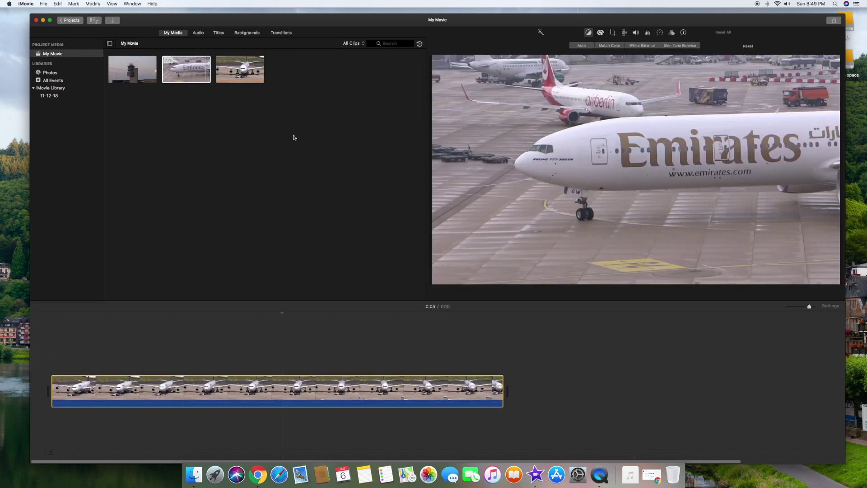
{"action": "left_click", "coordinate": [145, 72]}
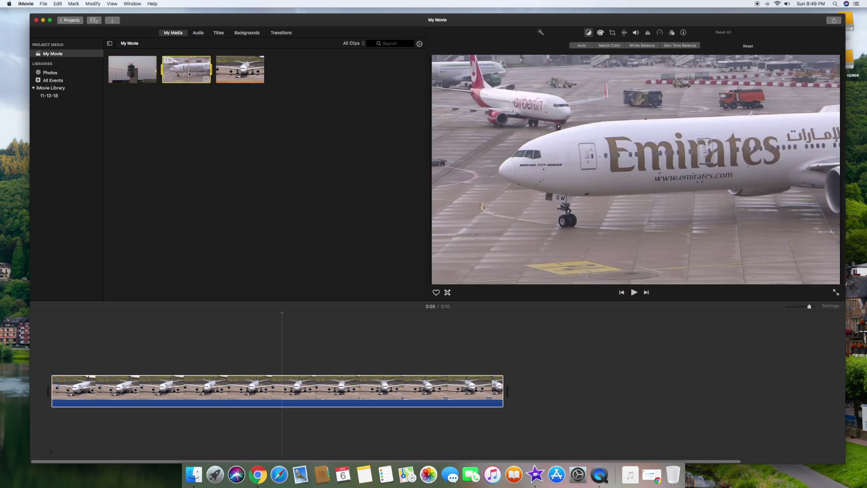
{"action": "left_click", "coordinate": [238, 72]}
{"action": "left_click", "coordinate": [186, 71]}
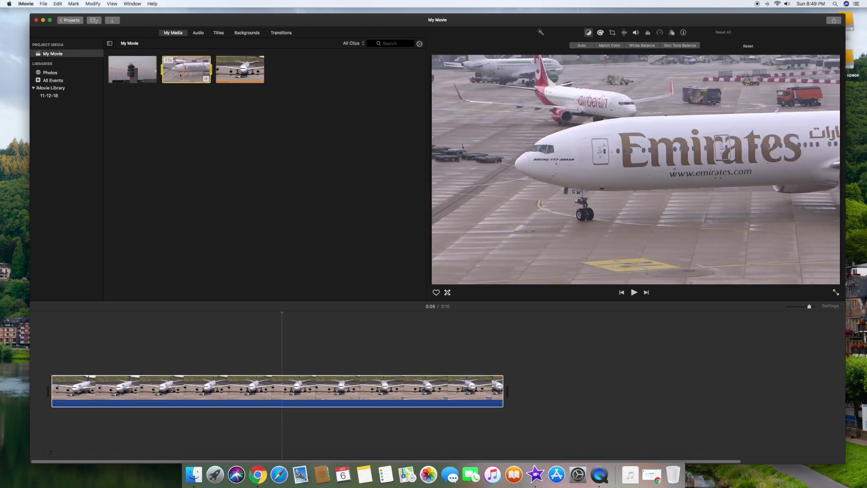
{"action": "left_click", "coordinate": [150, 75]}
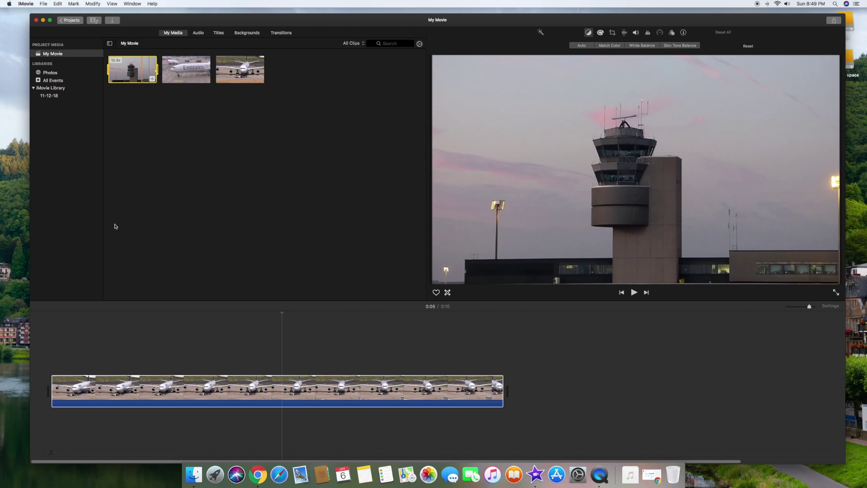
{"action": "left_click", "coordinate": [57, 378]}
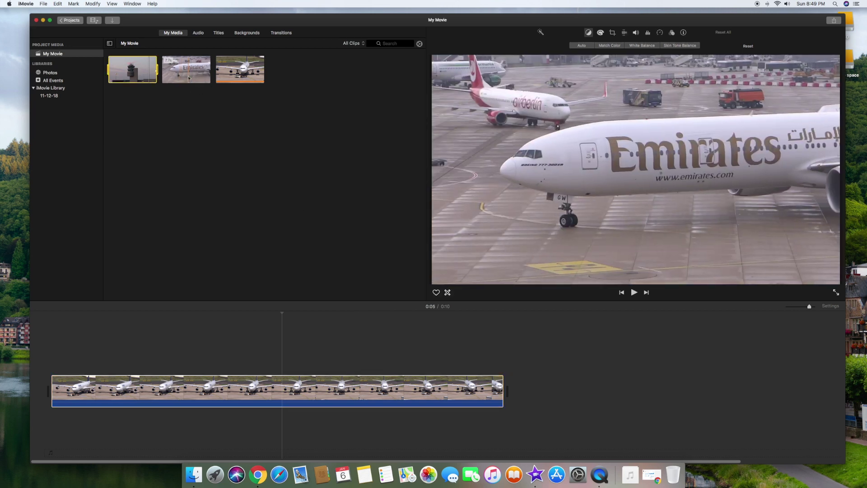
{"action": "left_click", "coordinate": [189, 78]}
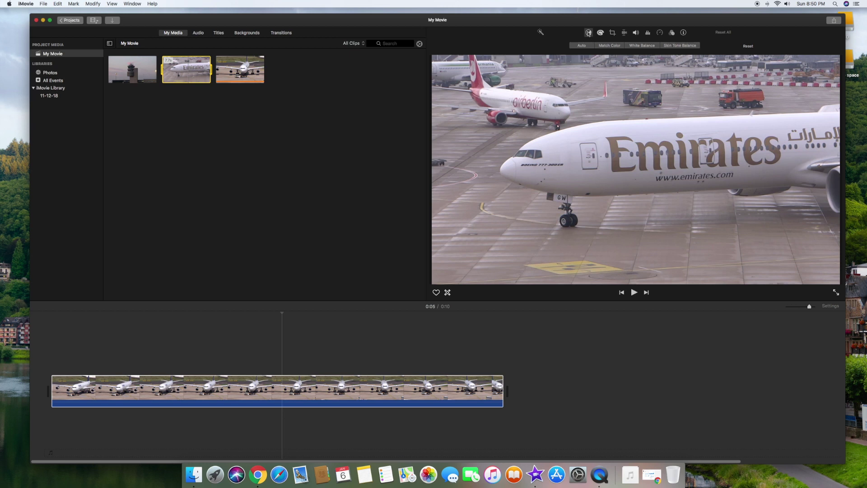
{"action": "left_click", "coordinate": [588, 33]}
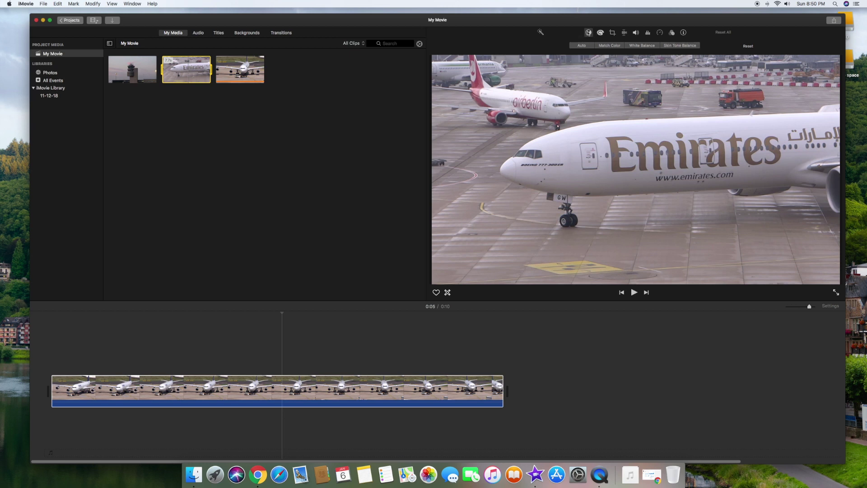
Step: Trial a Match Color of the Emirates clip against an airliner frame, then discard it
{"action": "left_click", "coordinate": [613, 45]}
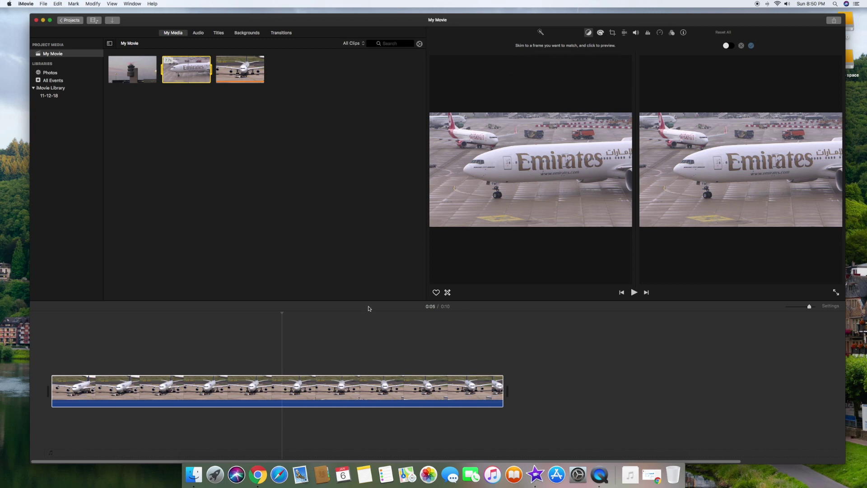
{"action": "left_click", "coordinate": [346, 381]}
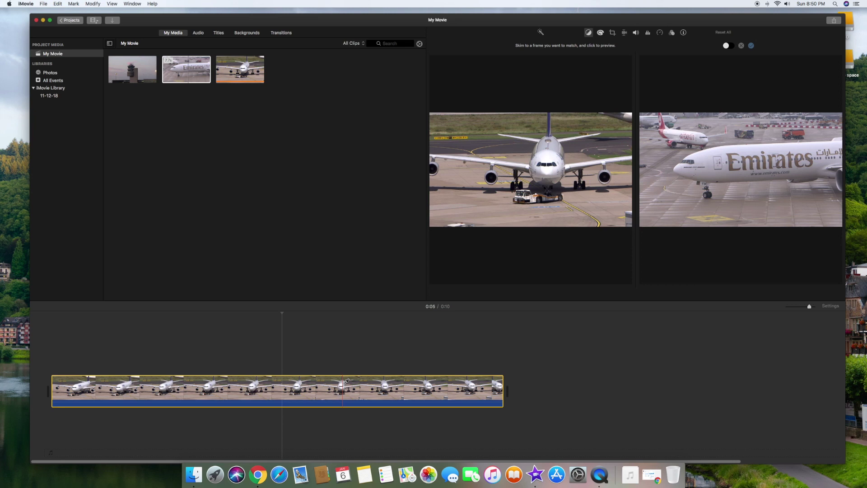
{"action": "left_click", "coordinate": [346, 382]}
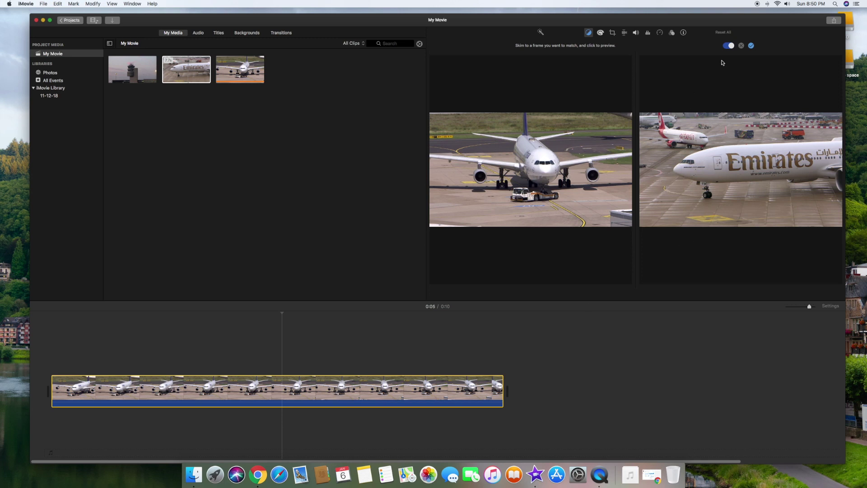
{"action": "left_click", "coordinate": [741, 46]}
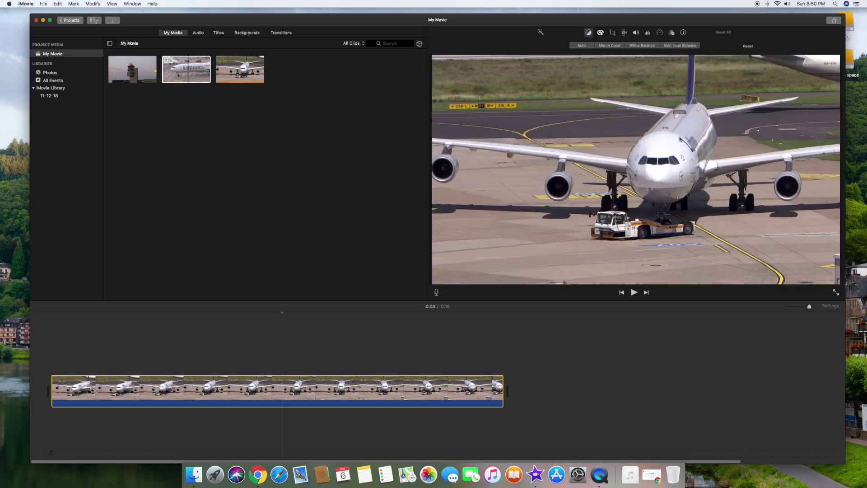
Step: Set up a Match Color preview comparing the Emirates clip with the airliner timeline footage
{"action": "left_click", "coordinate": [199, 67]}
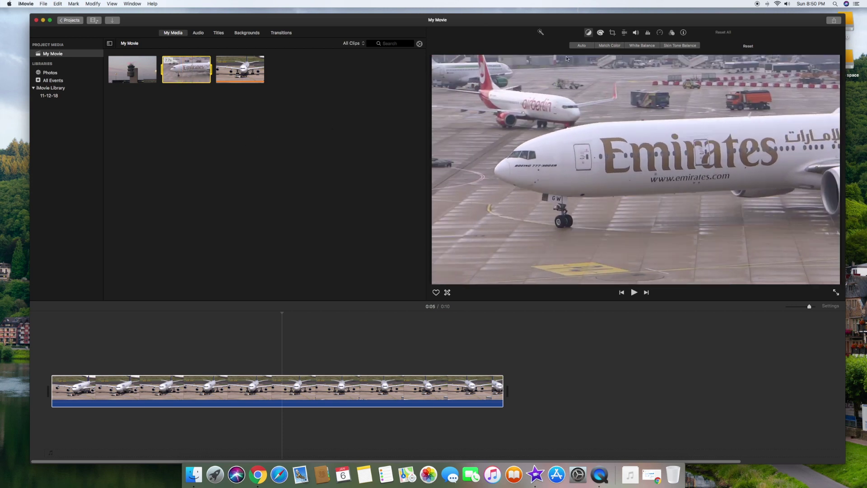
{"action": "left_click", "coordinate": [606, 46]}
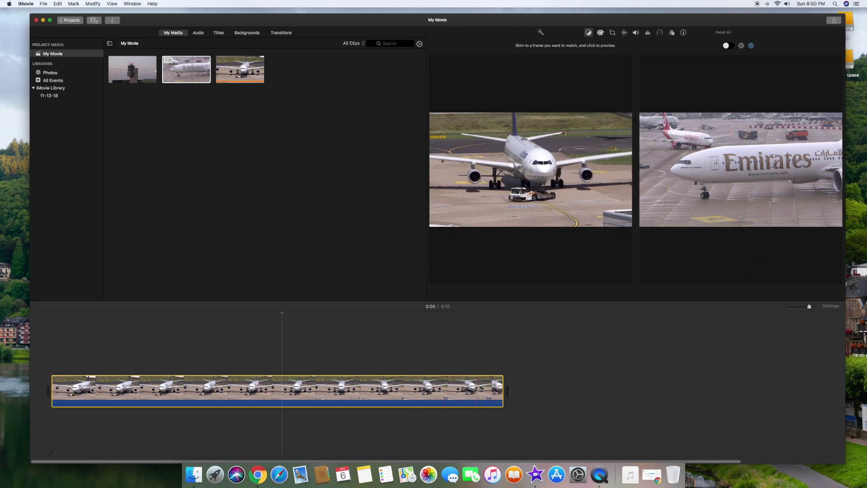
{"action": "left_click", "coordinate": [436, 388]}
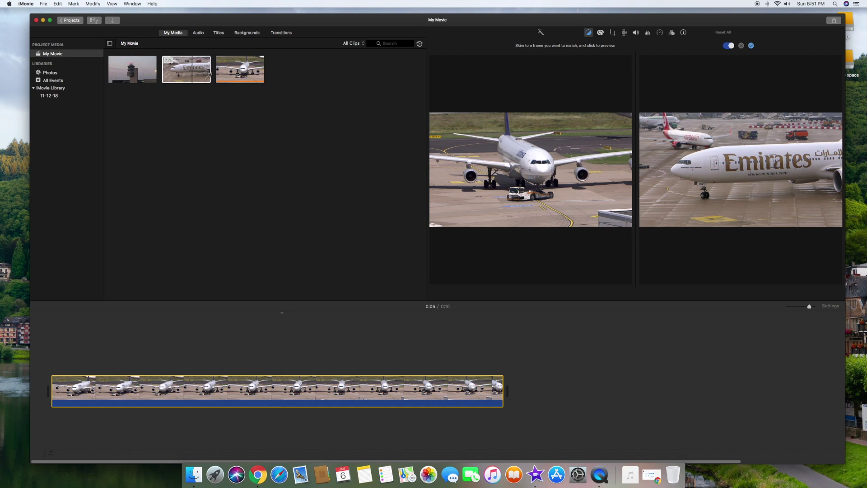
{"action": "left_click", "coordinate": [189, 70]}
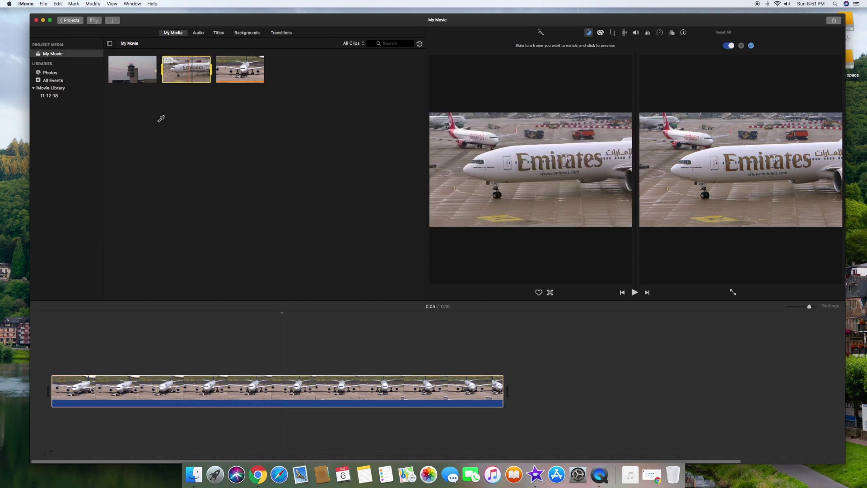
Step: Apply the colour match to the Emirates clip and place it after the airliner clip
{"action": "left_click", "coordinate": [752, 45]}
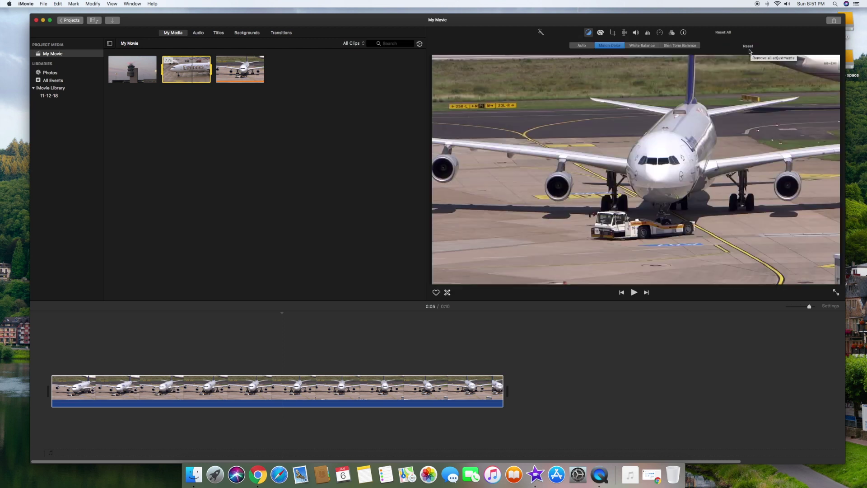
{"action": "left_click_drag", "start_coordinate": [185, 73], "coordinate": [517, 396]}
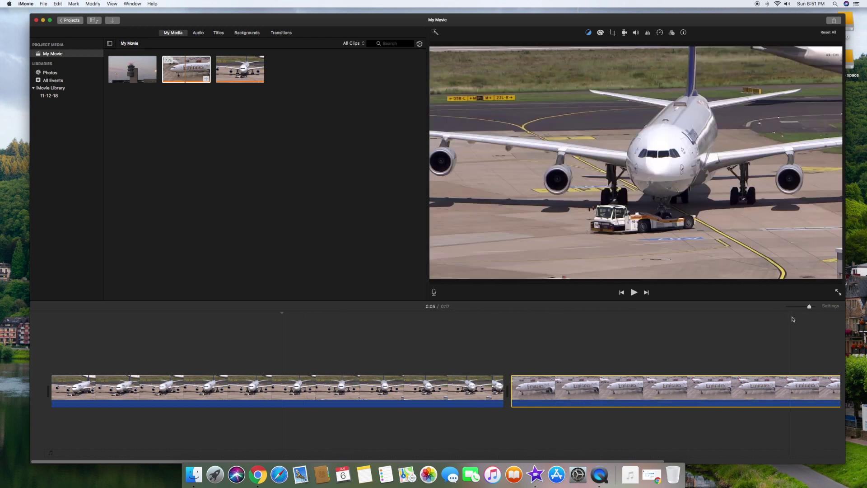
Step: Zoom the timeline out and add the control tower clip at its end
{"action": "left_click_drag", "start_coordinate": [809, 307], "coordinate": [805, 307]}
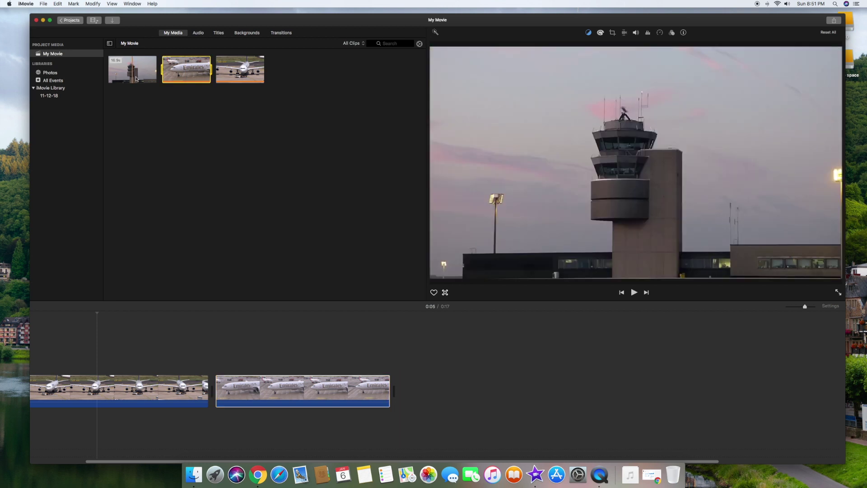
{"action": "left_click_drag", "start_coordinate": [135, 78], "coordinate": [399, 391]}
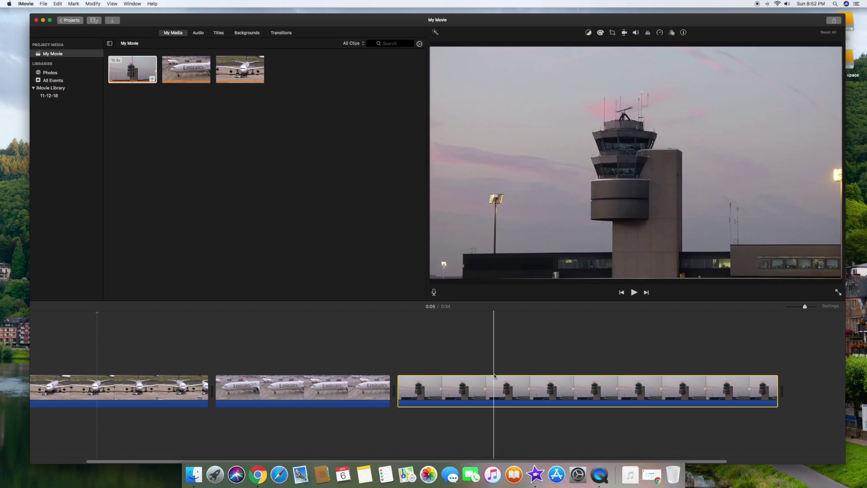
Step: Colour-correct the tower clip: tweak shadow, midtone and highlight levels, raise saturation, shift temperature
{"action": "left_click", "coordinate": [501, 344]}
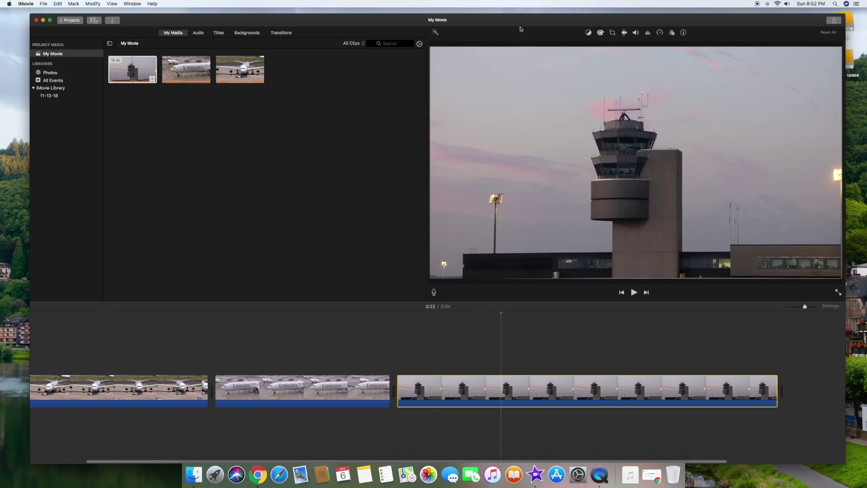
{"action": "left_click", "coordinate": [601, 34]}
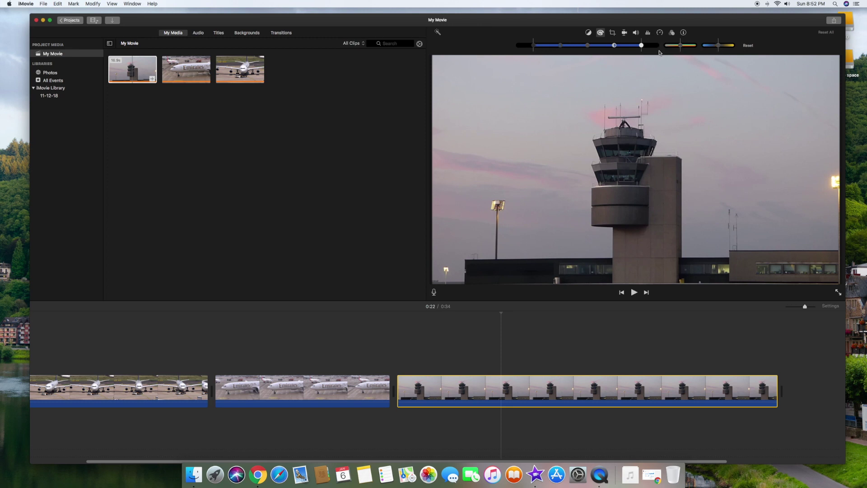
{"action": "mouse_move", "coordinate": [643, 48]}
{"action": "left_mouse_down"}
{"action": "mouse_move", "coordinate": [631, 49]}
{"action": "mouse_move", "coordinate": [654, 48]}
{"action": "mouse_move", "coordinate": [644, 49]}
{"action": "left_mouse_up"}
{"action": "left_click_drag", "start_coordinate": [617, 48], "coordinate": [614, 49]}
{"action": "left_click_drag", "start_coordinate": [590, 49], "coordinate": [562, 48]}
{"action": "left_click_drag", "start_coordinate": [543, 47], "coordinate": [542, 48]}
{"action": "mouse_move", "coordinate": [681, 48]}
{"action": "left_mouse_down"}
{"action": "mouse_move", "coordinate": [661, 51]}
{"action": "mouse_move", "coordinate": [692, 49]}
{"action": "left_mouse_up"}
{"action": "left_click_drag", "start_coordinate": [719, 48], "coordinate": [713, 48]}
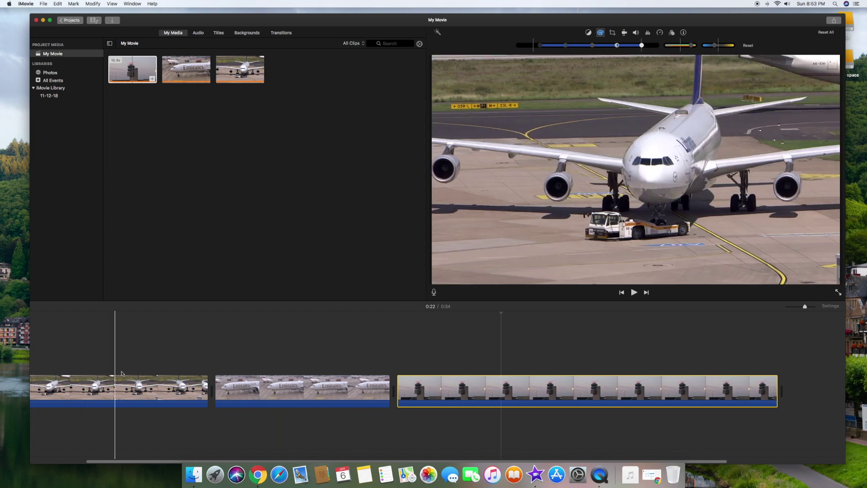
{"action": "left_click", "coordinate": [195, 375]}
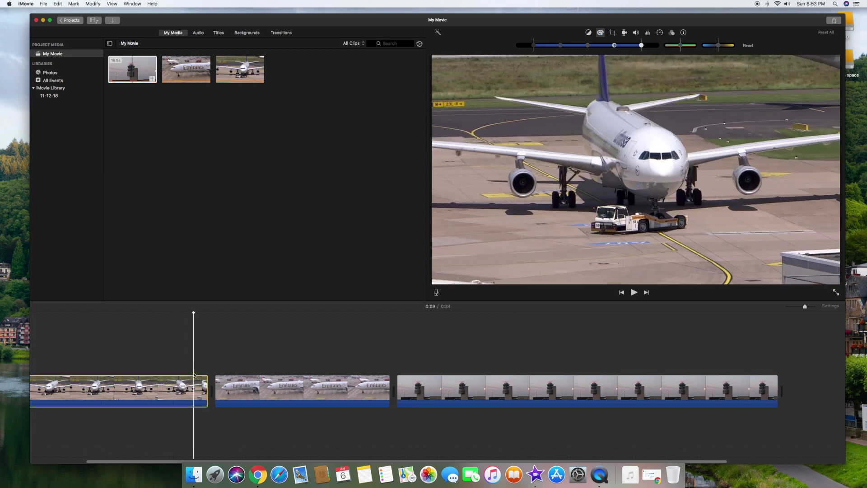
{"action": "key", "text": "space"}
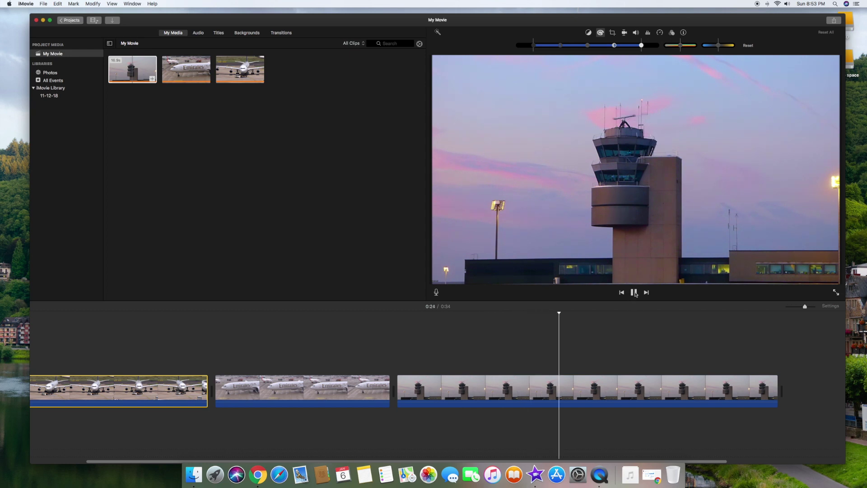
{"action": "left_click", "coordinate": [635, 293]}
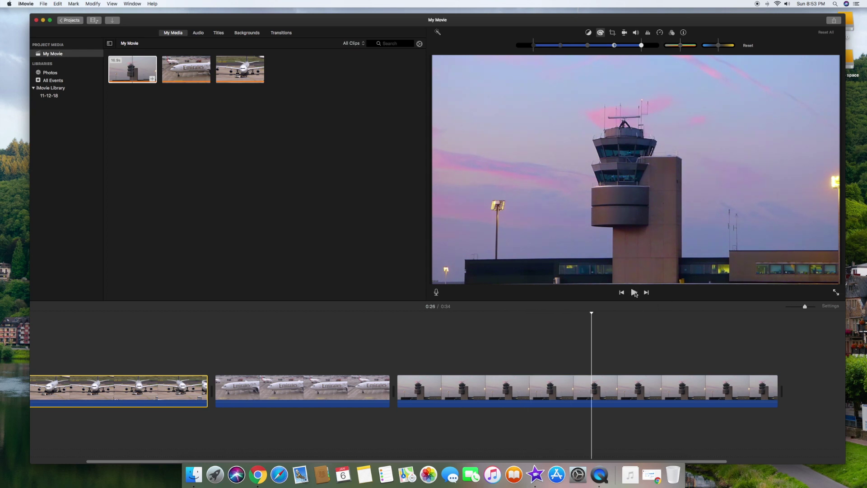